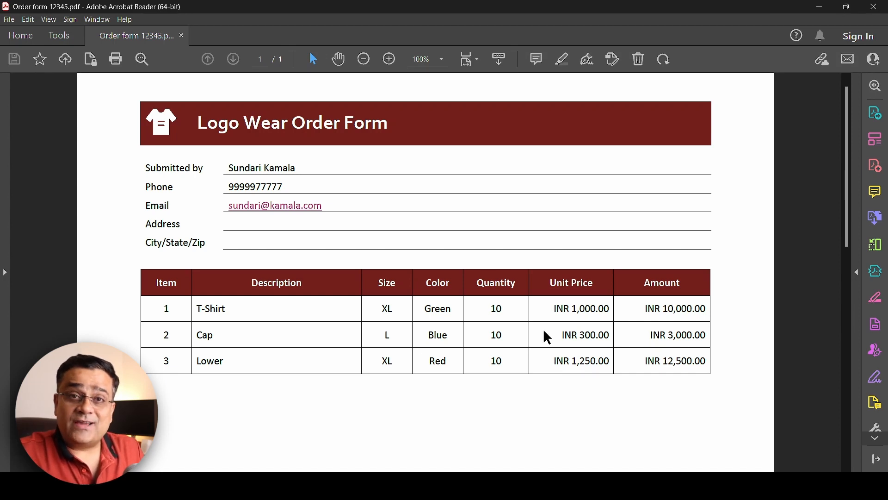
Switch to Excel and open a new blank workbook
click(340, 486)
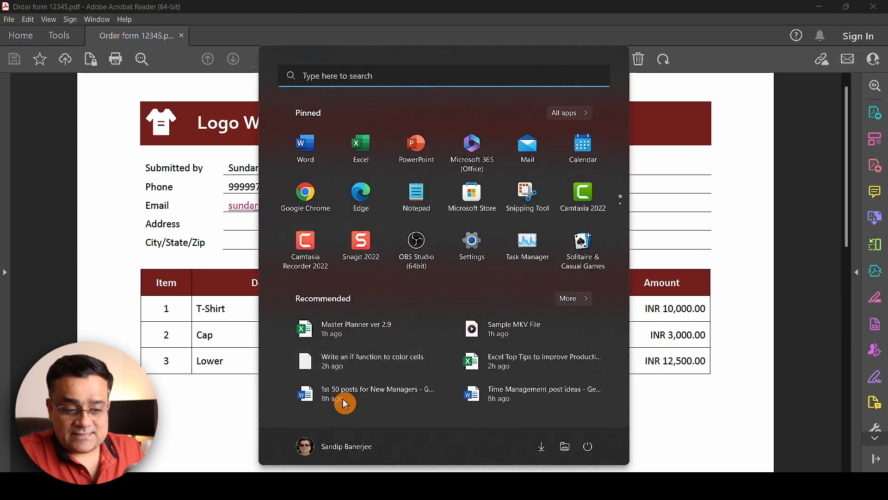
click(369, 139)
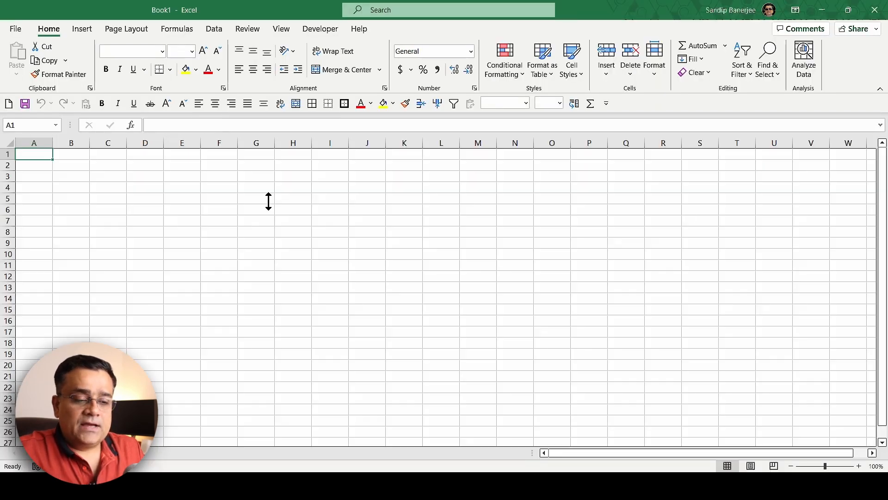
key(F2)
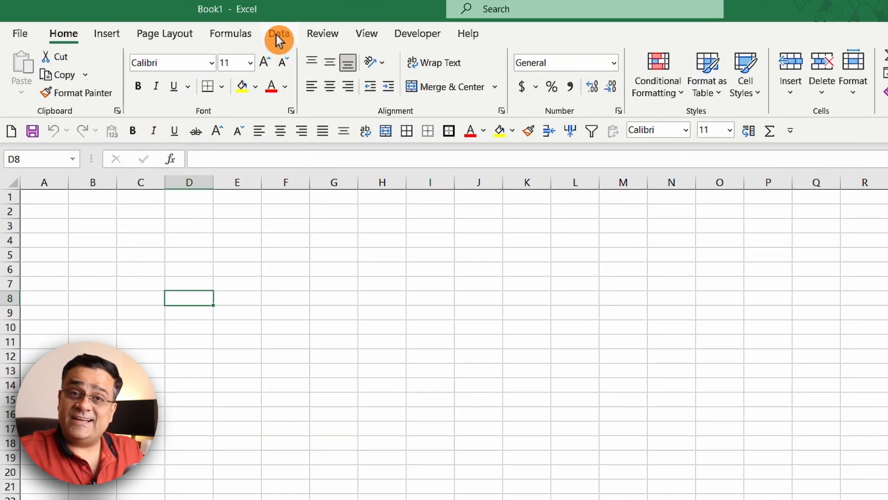
Import data from the PDF file Order form 12345 in Downloads > Supporting Materials for Recording > PDF files to Excel
click(278, 35)
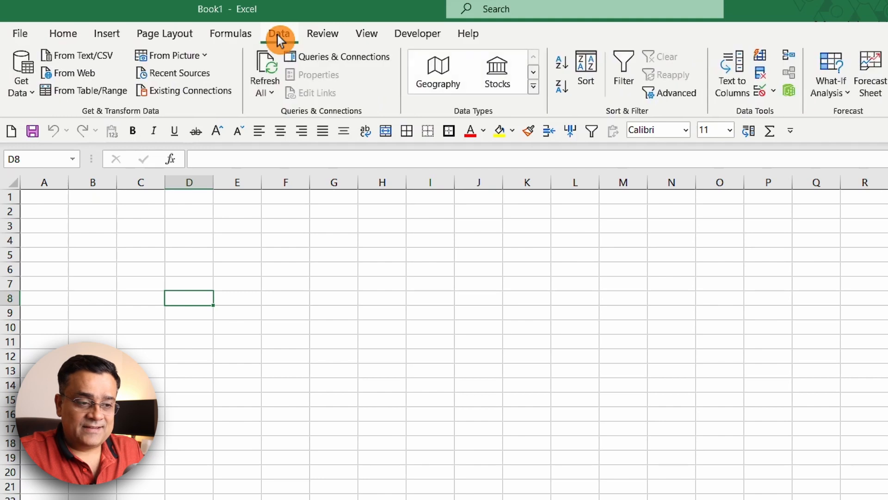
click(32, 93)
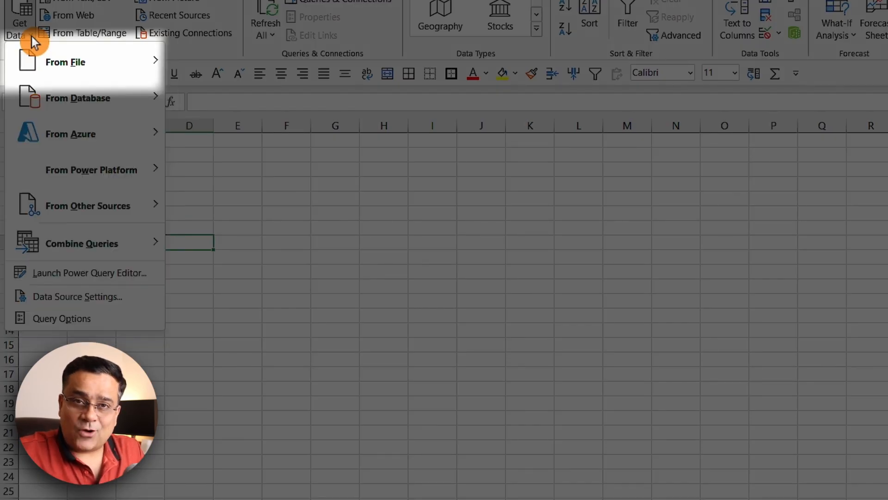
click(60, 59)
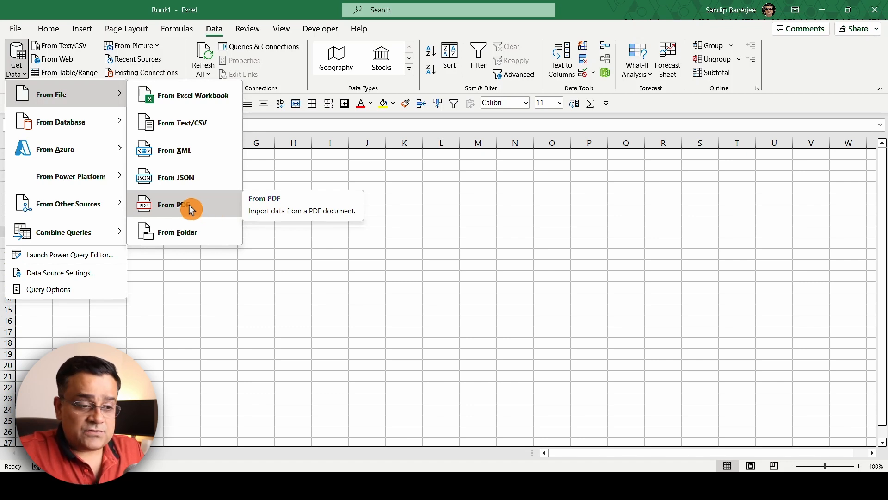
click(188, 204)
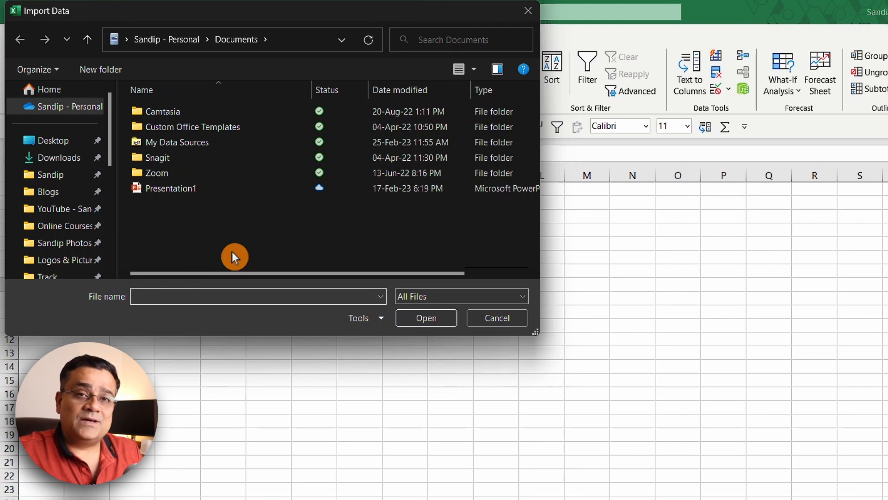
click(65, 158)
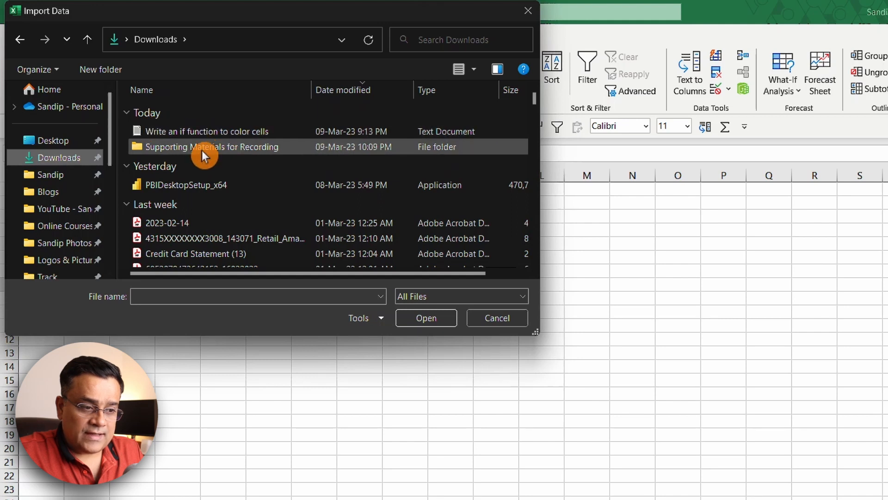
double_click(202, 148)
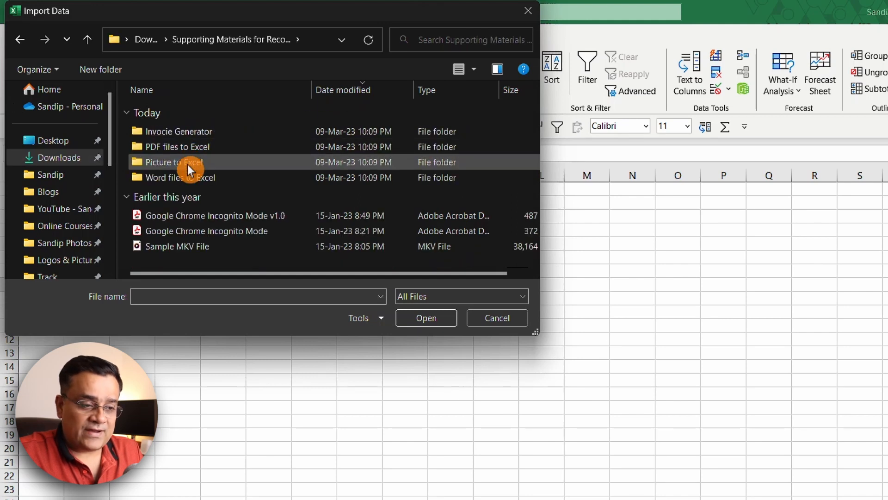
double_click(209, 150)
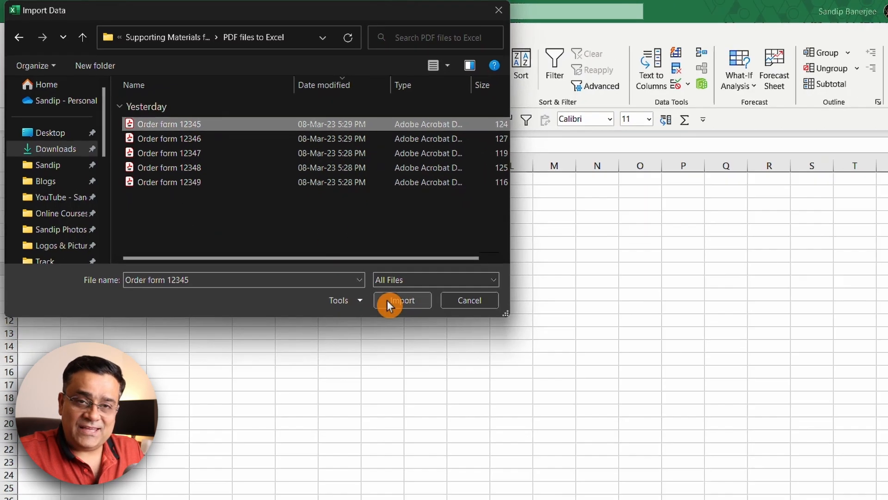
click(410, 317)
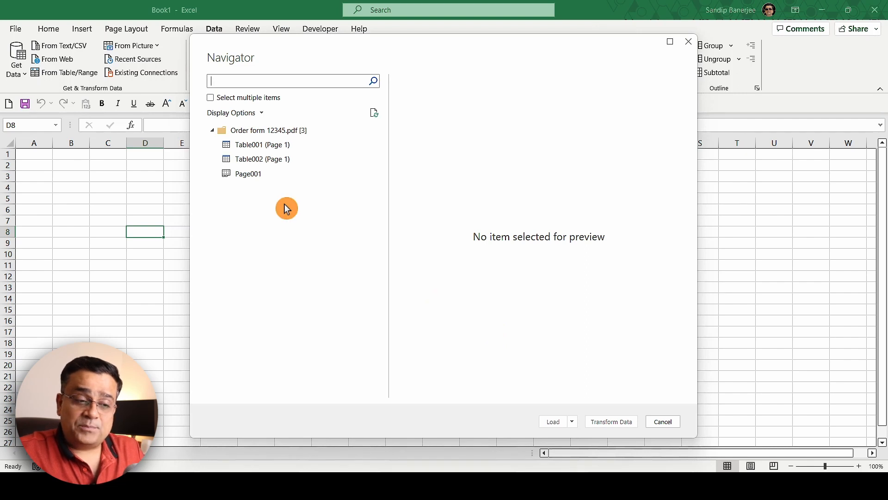
Preview Table001 (Page 1) and Table002 (Page 1), and load Table002 (Page 1) into the workbook
click(272, 147)
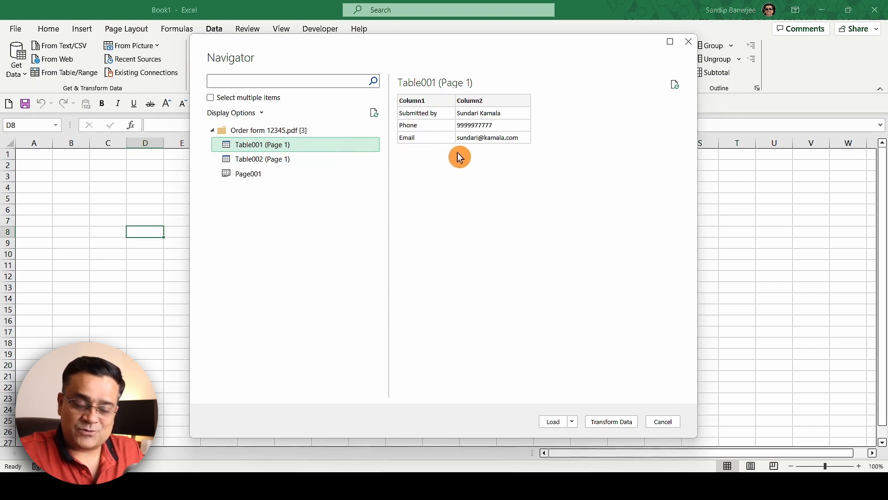
click(266, 162)
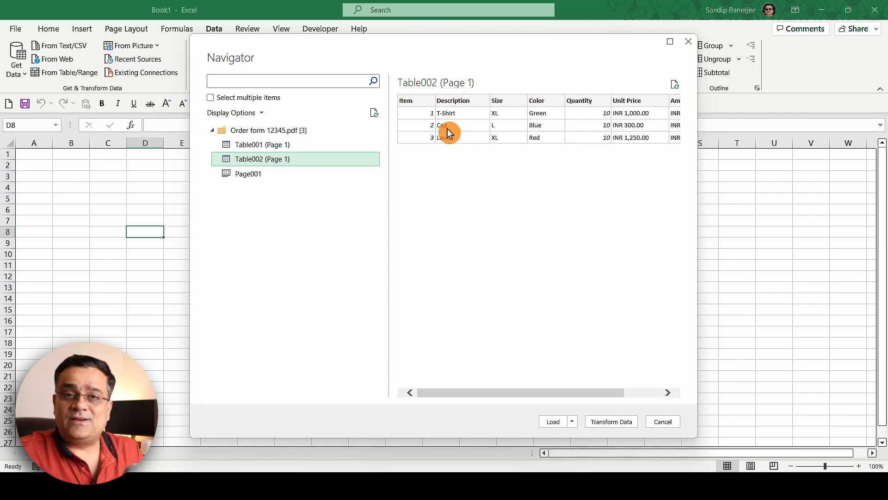
click(462, 391)
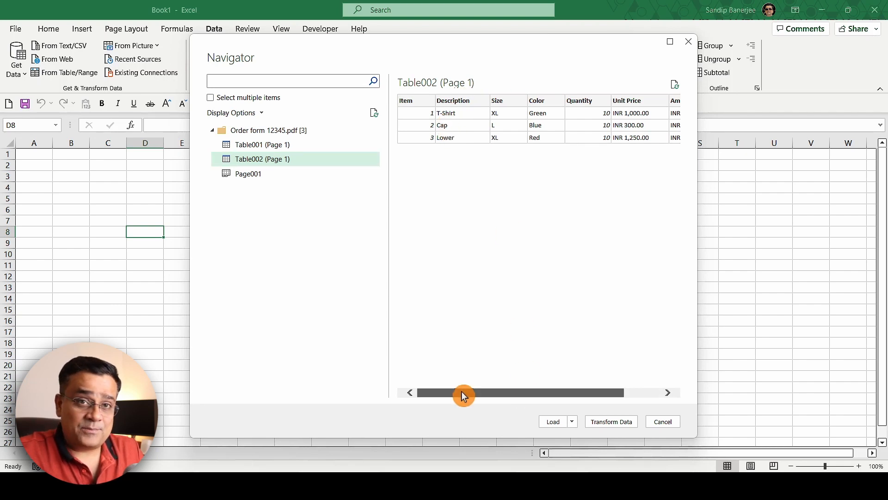
drag(462, 393, 572, 400)
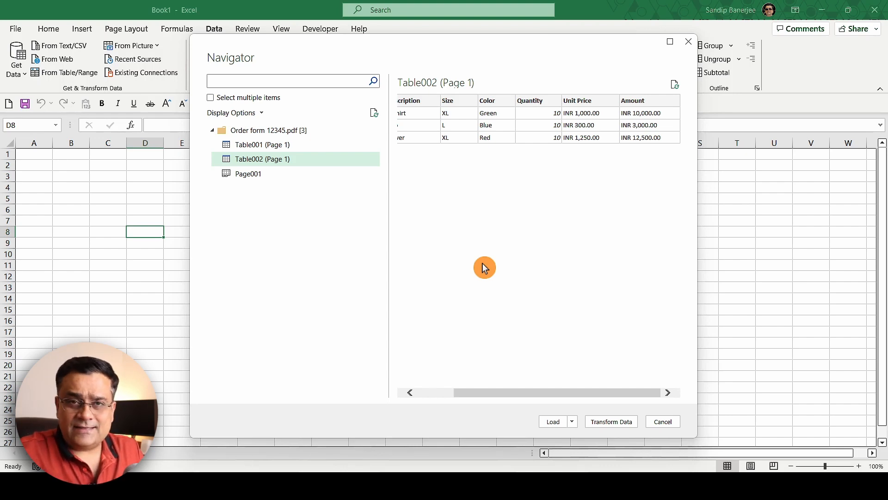
drag(491, 395, 454, 395)
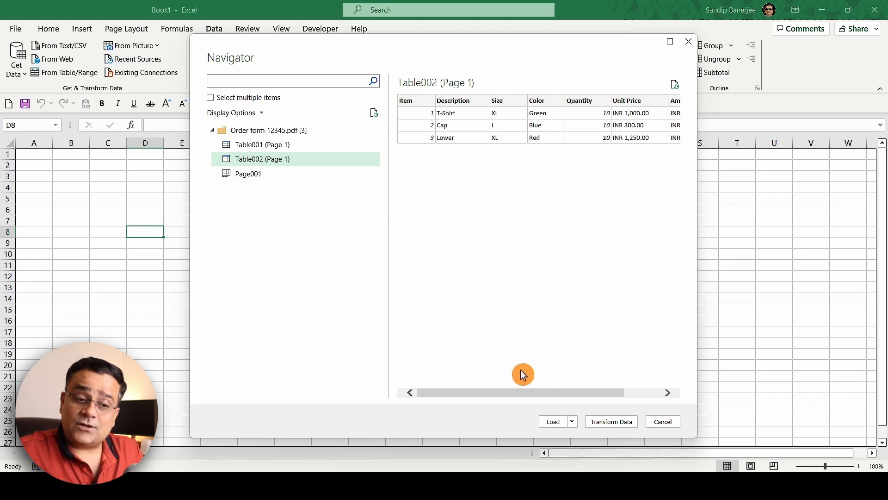
click(573, 423)
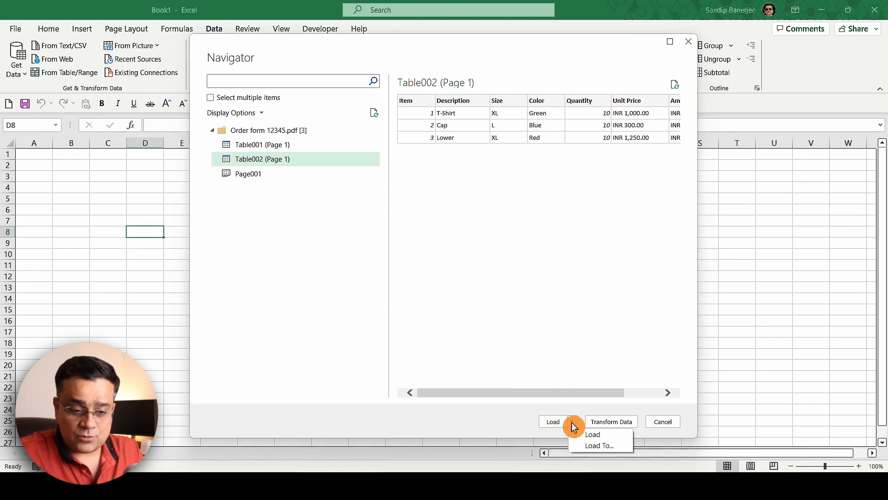
click(592, 437)
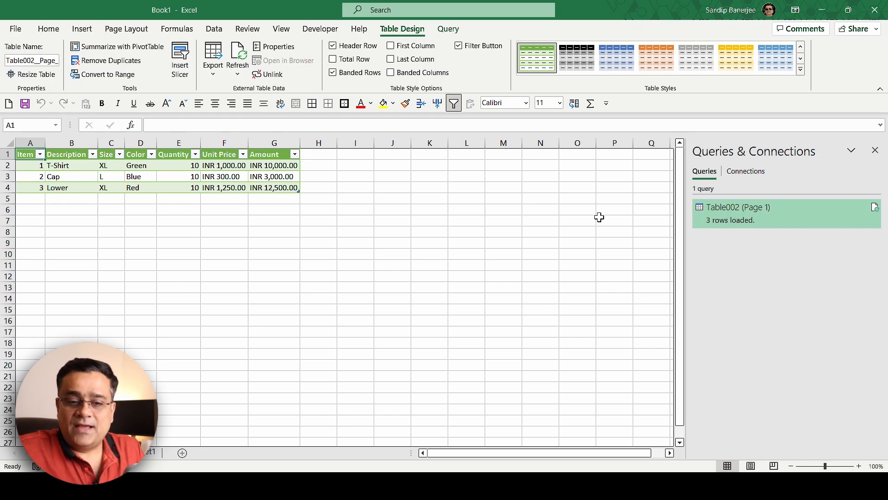
Review the refresh control options in the Table002 (Page 1) query's properties, leaving them without making changes
mouse_move(878, 211)
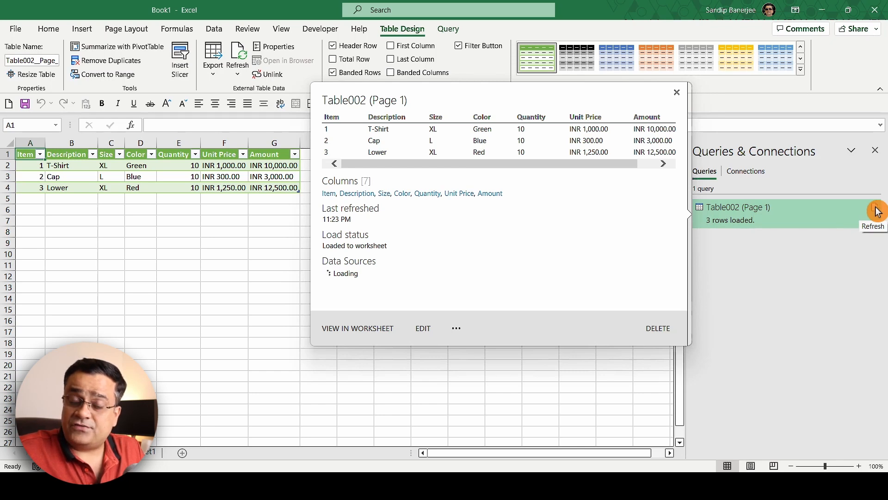
right_click(804, 212)
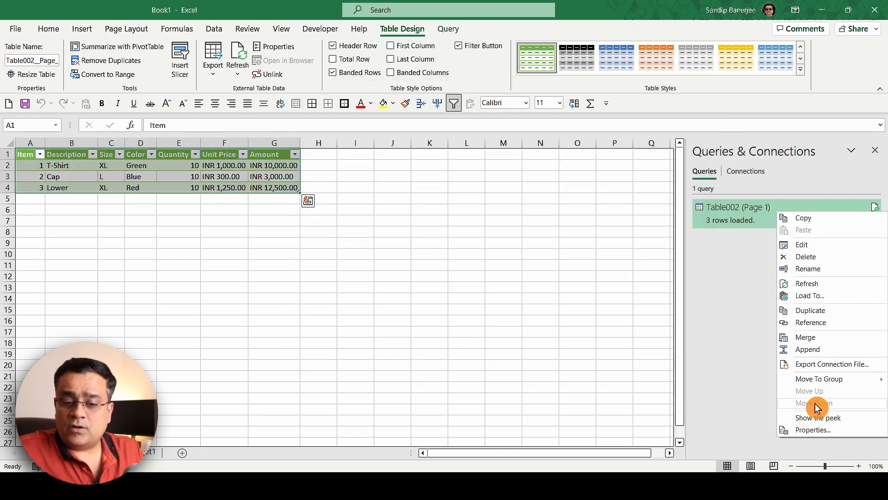
click(819, 431)
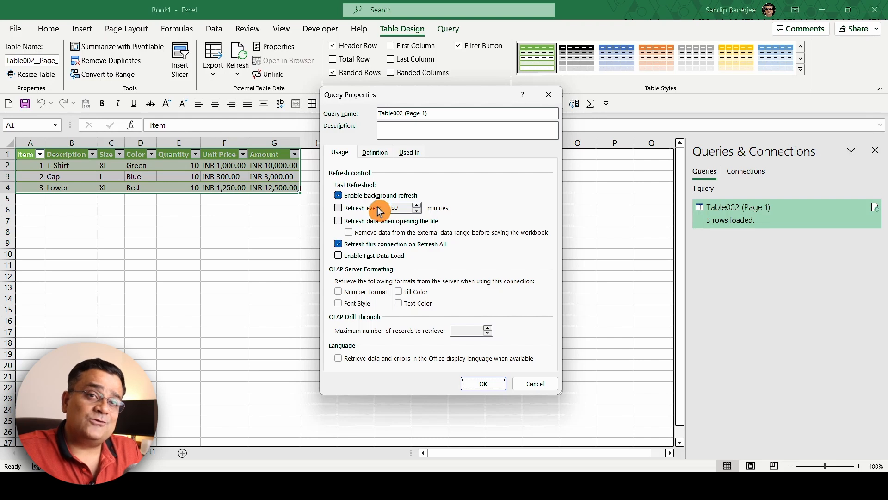
click(536, 383)
Switch to File Explorer and open the Word document Order form 12345 from the Word files to Excel folder
click(398, 486)
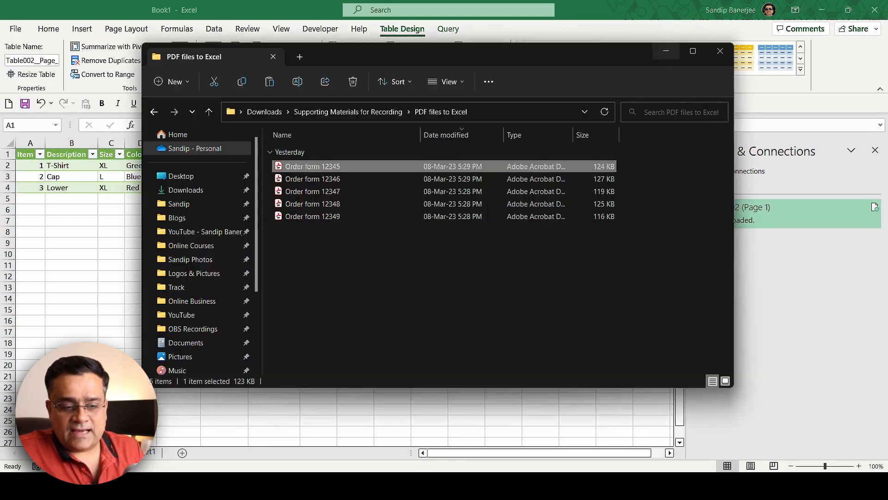
click(358, 112)
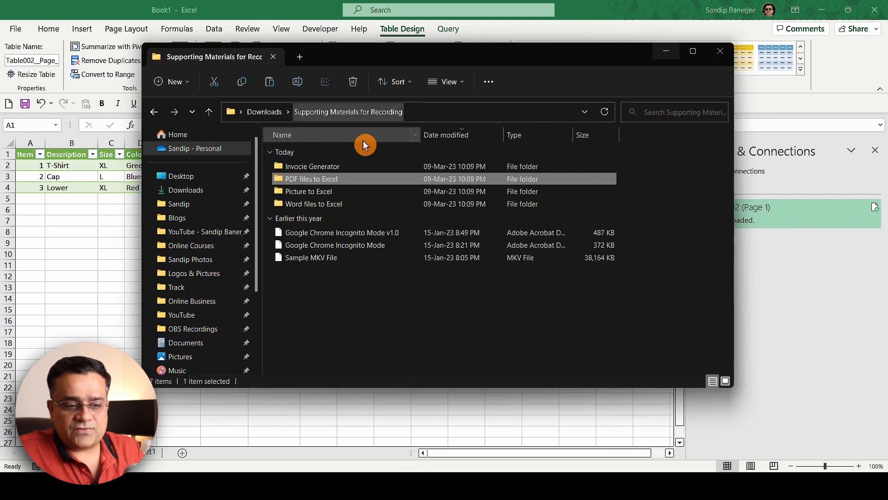
double_click(332, 204)
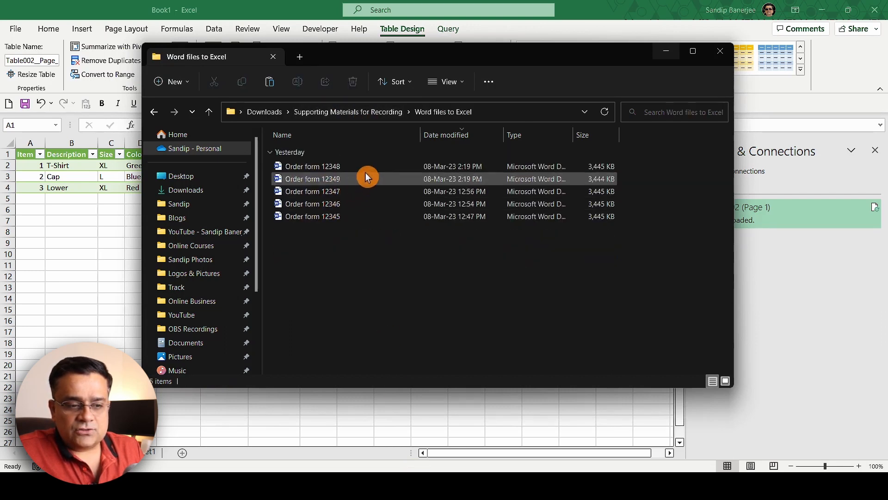
click(329, 166)
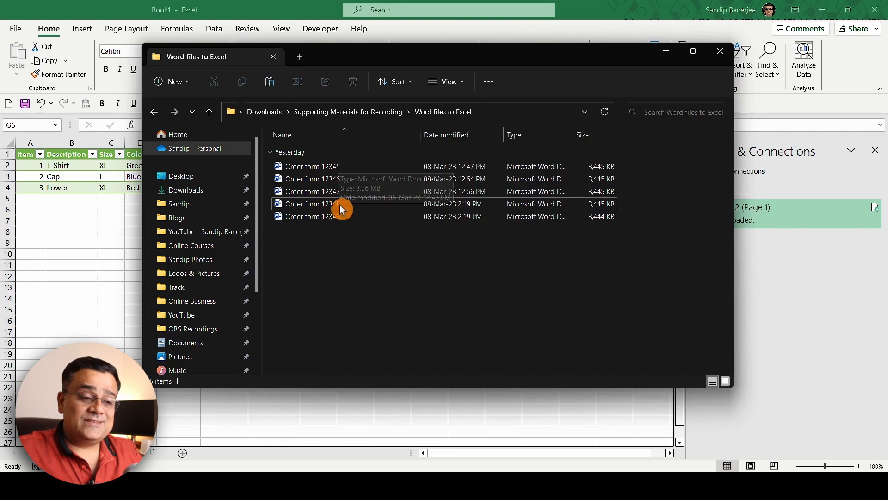
double_click(340, 167)
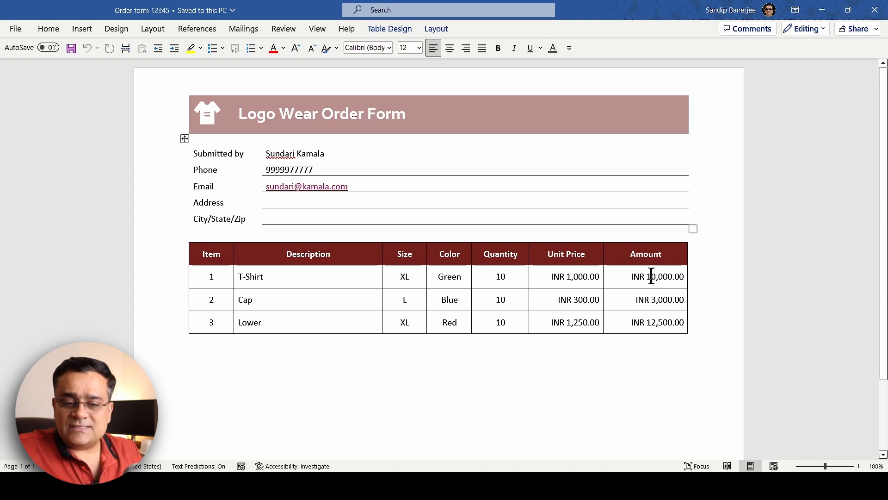
Change the T-Shirt row's amount in the order table to INR 15,000.00
drag(652, 276, 655, 276)
text(5)
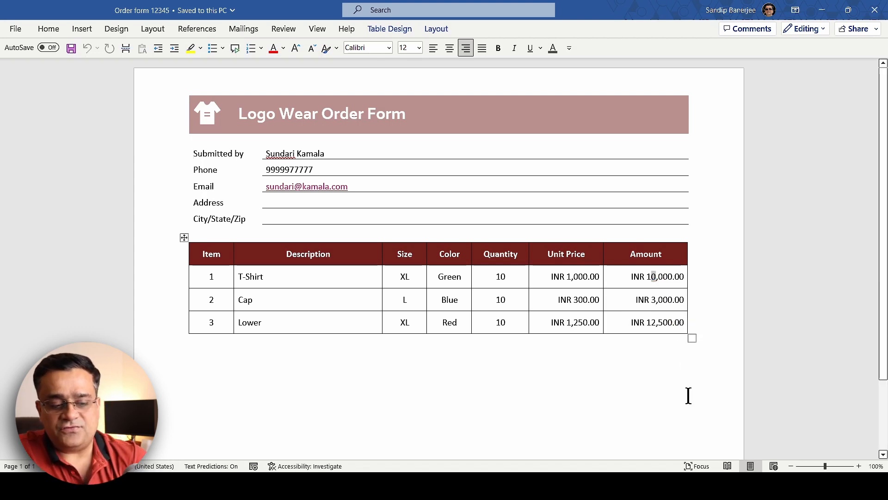
click(584, 347)
Save the order form as a PDF named Order form 12345 in Word files to Excel, and close the Word document without saving its changes
click(67, 52)
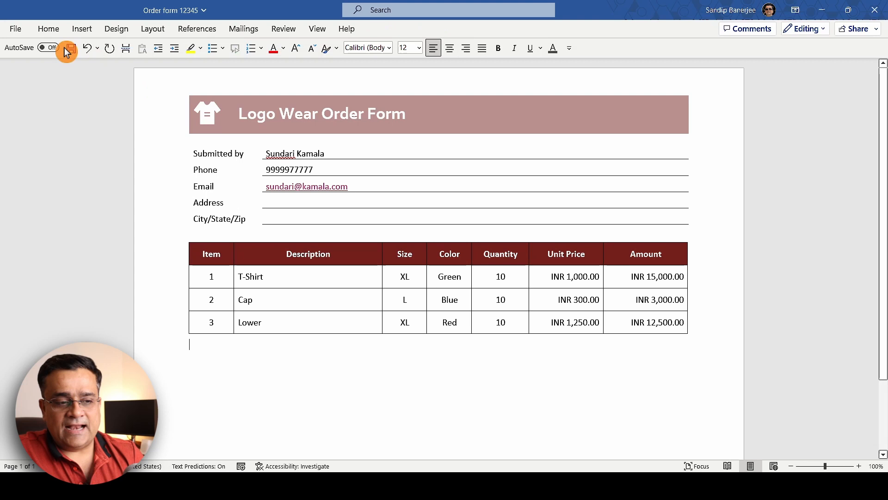
click(15, 29)
click(54, 184)
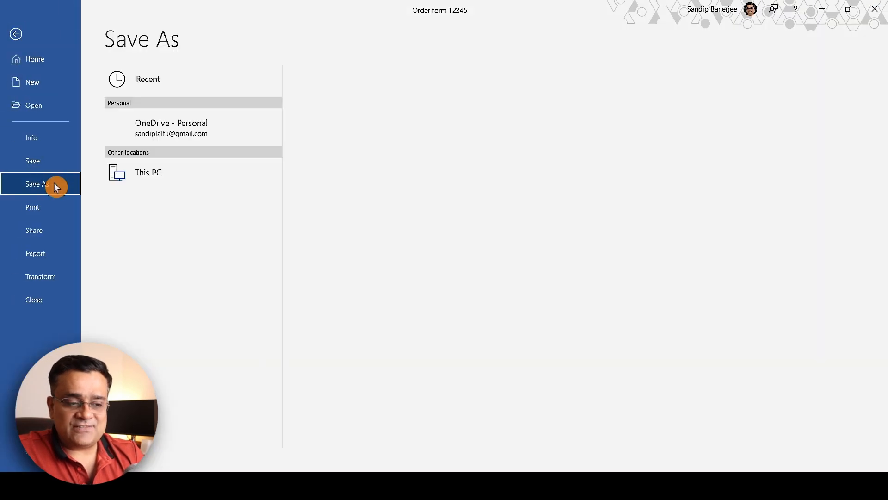
click(388, 101)
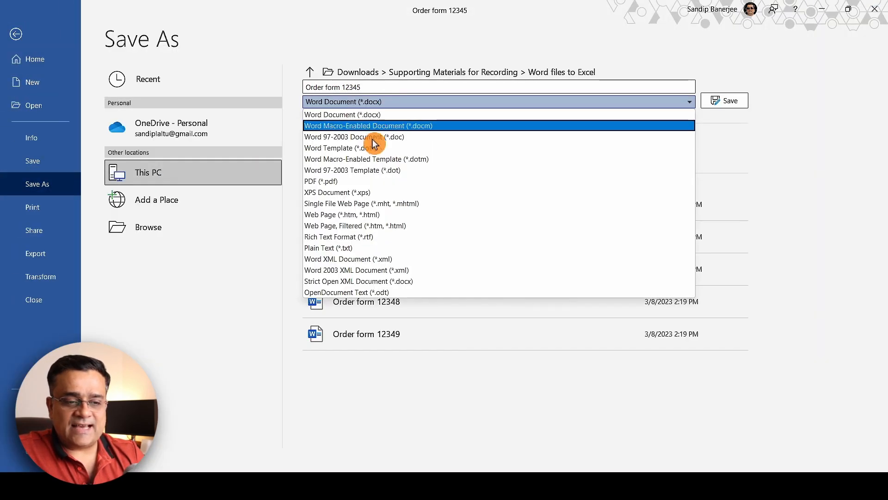
click(356, 181)
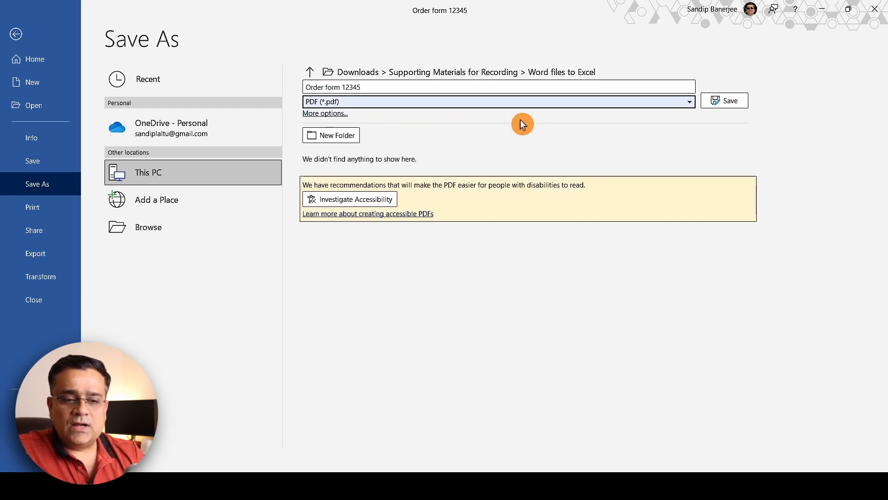
click(732, 105)
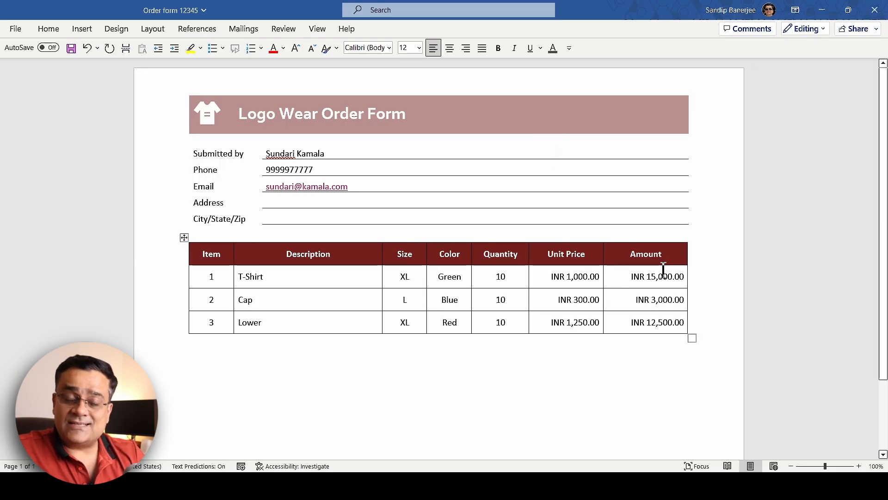
click(875, 10)
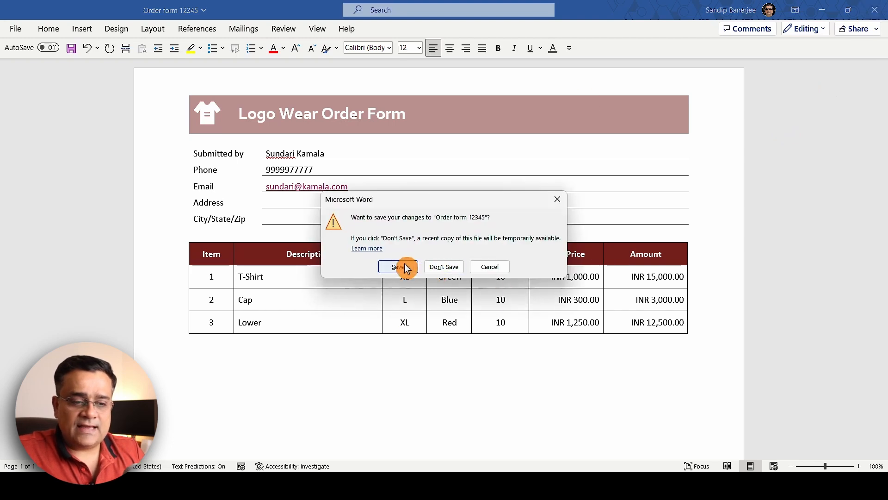
click(446, 267)
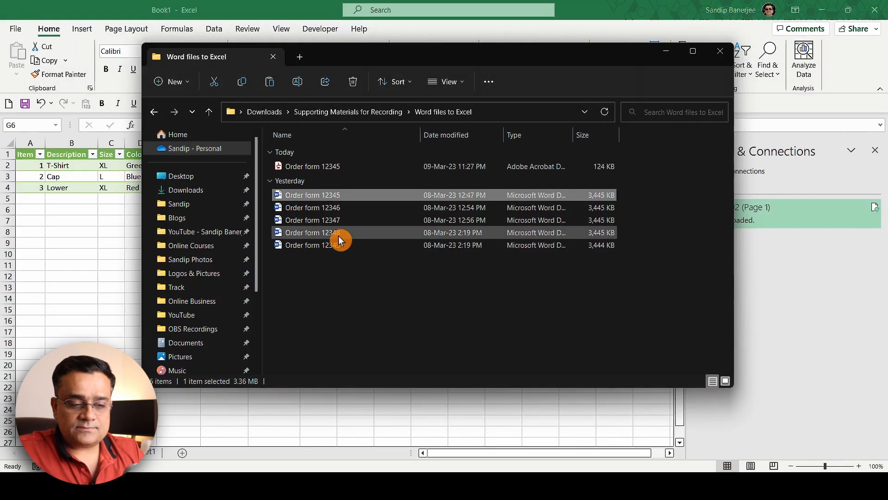
Move the Order form 12345 PDF from Word files to Excel into PDF files to Excel, replacing the existing file and closing its open copy
click(316, 168)
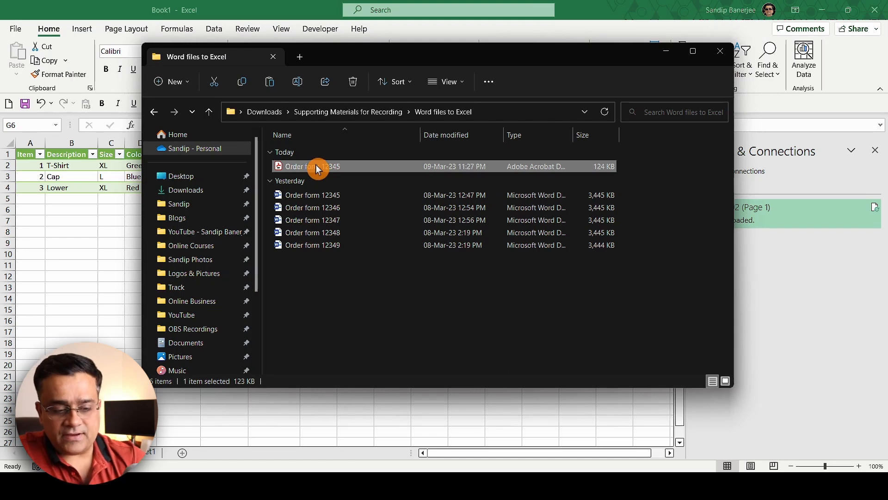
click(370, 111)
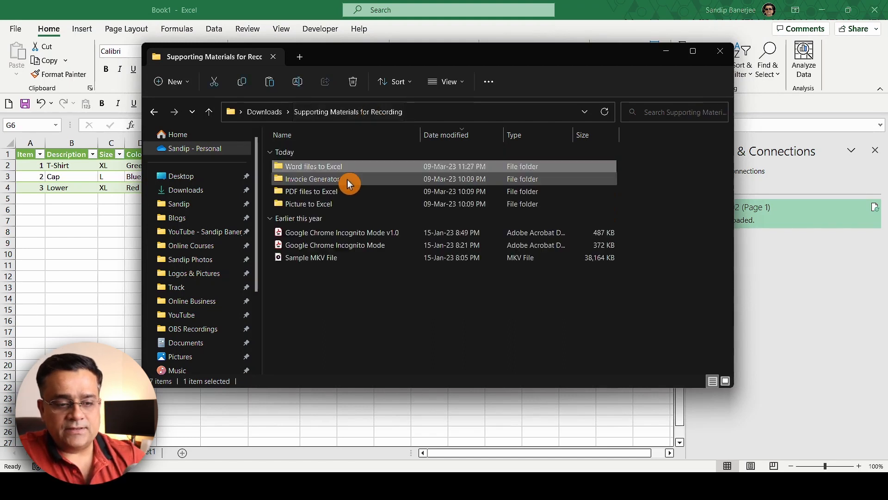
double_click(323, 192)
key(ctrl+v)
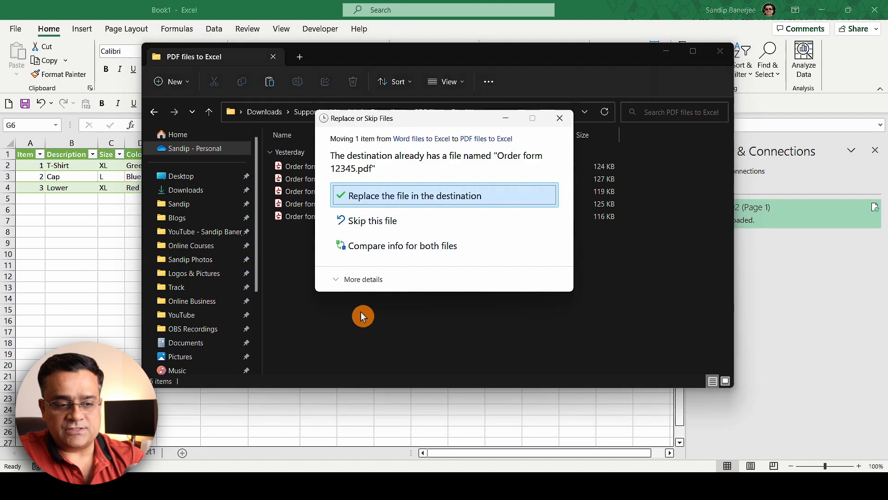
click(429, 199)
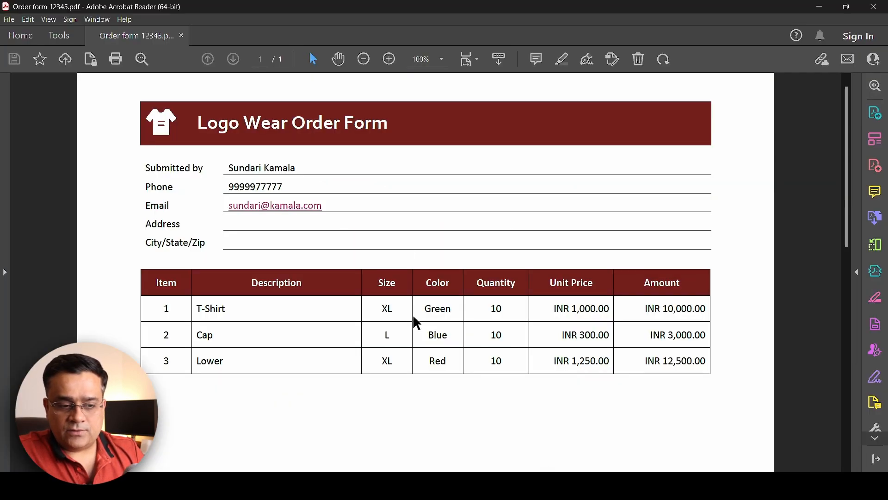
click(873, 7)
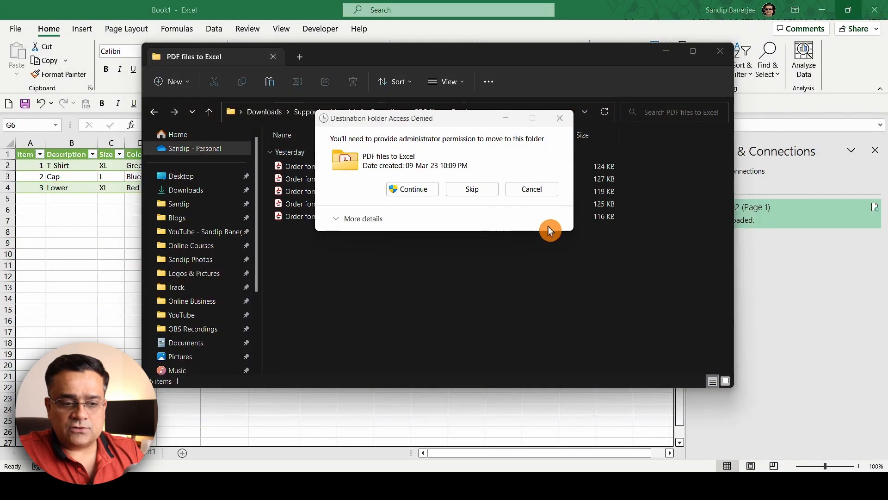
click(413, 190)
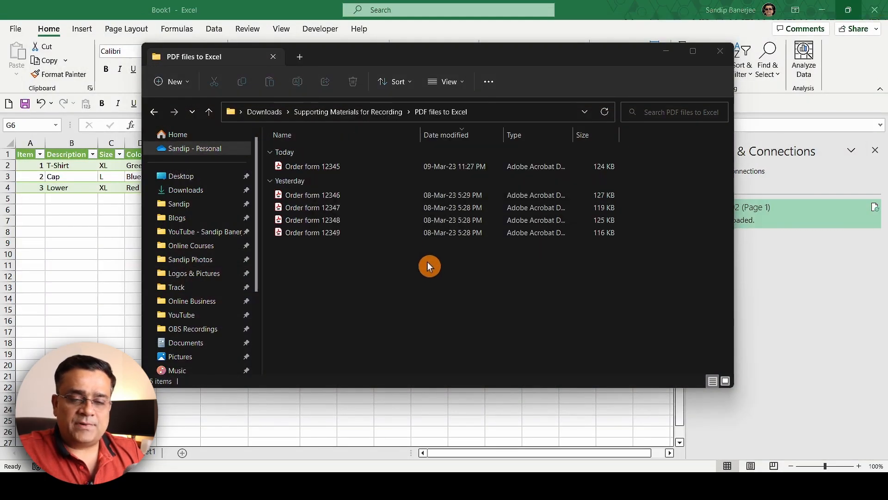
Switch back to the Excel workbook and refresh the Table002 (Page 1) query to load the updated order data
click(108, 255)
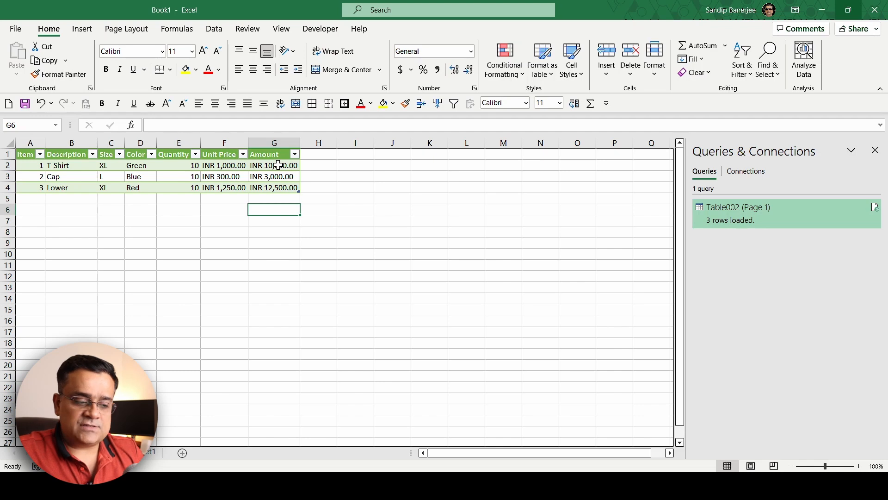
scroll(278, 164, up, 4)
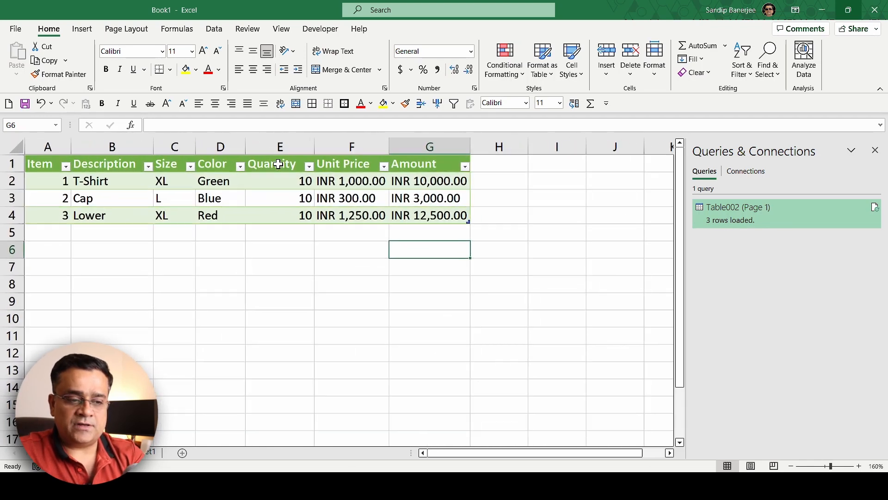
click(726, 213)
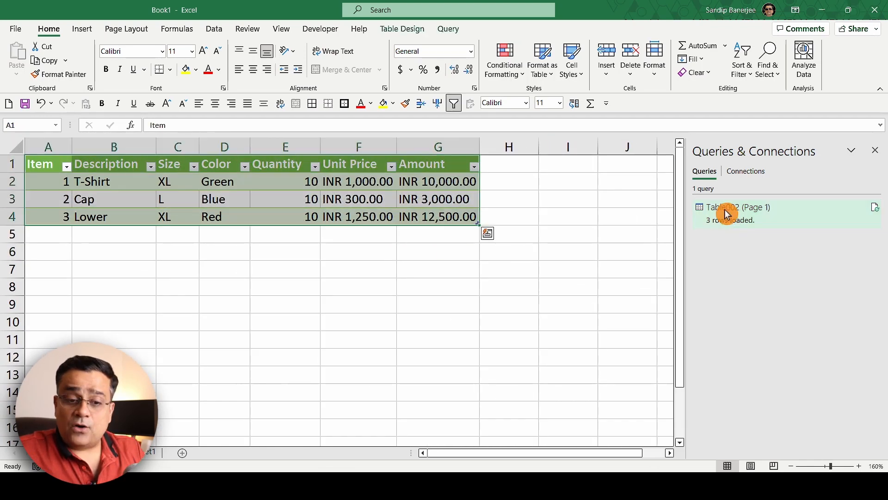
click(877, 210)
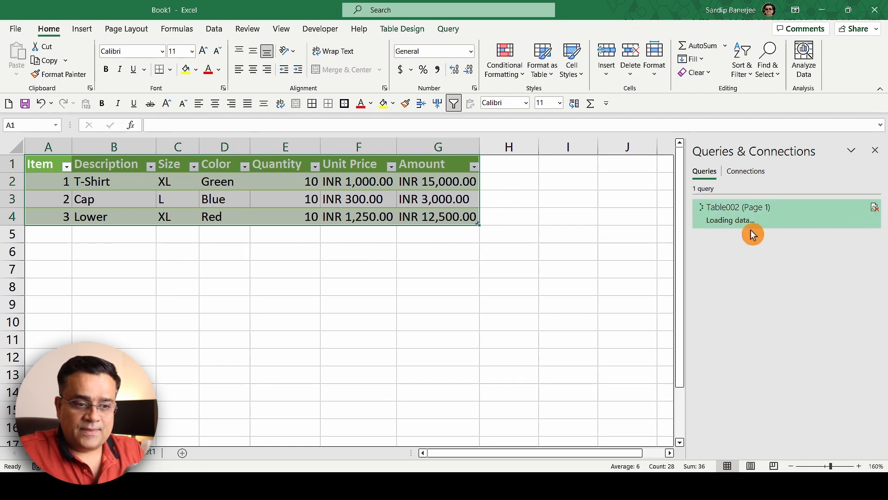